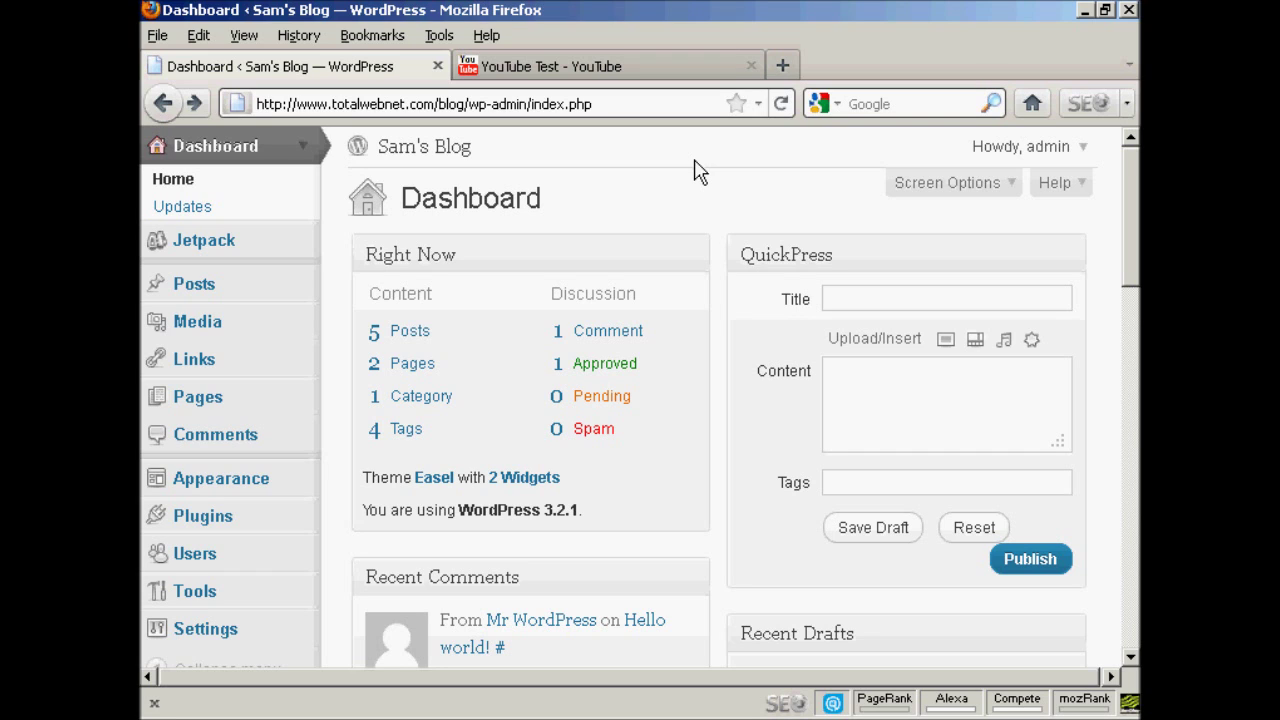
# Step: Show the test video's YouTube embed code with 'Show suggested videos' turned off
pyautogui.click(653, 72)
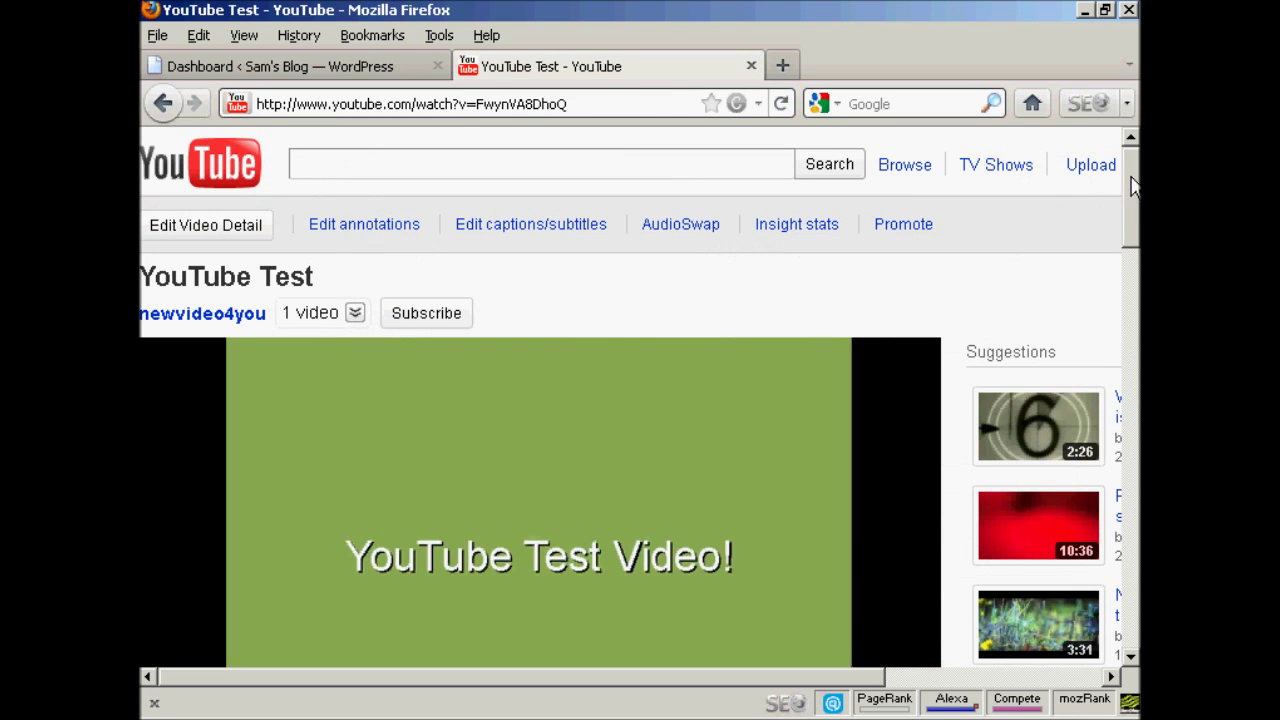
pyautogui.moveTo(1133, 187); pyautogui.dragTo(1131, 285)
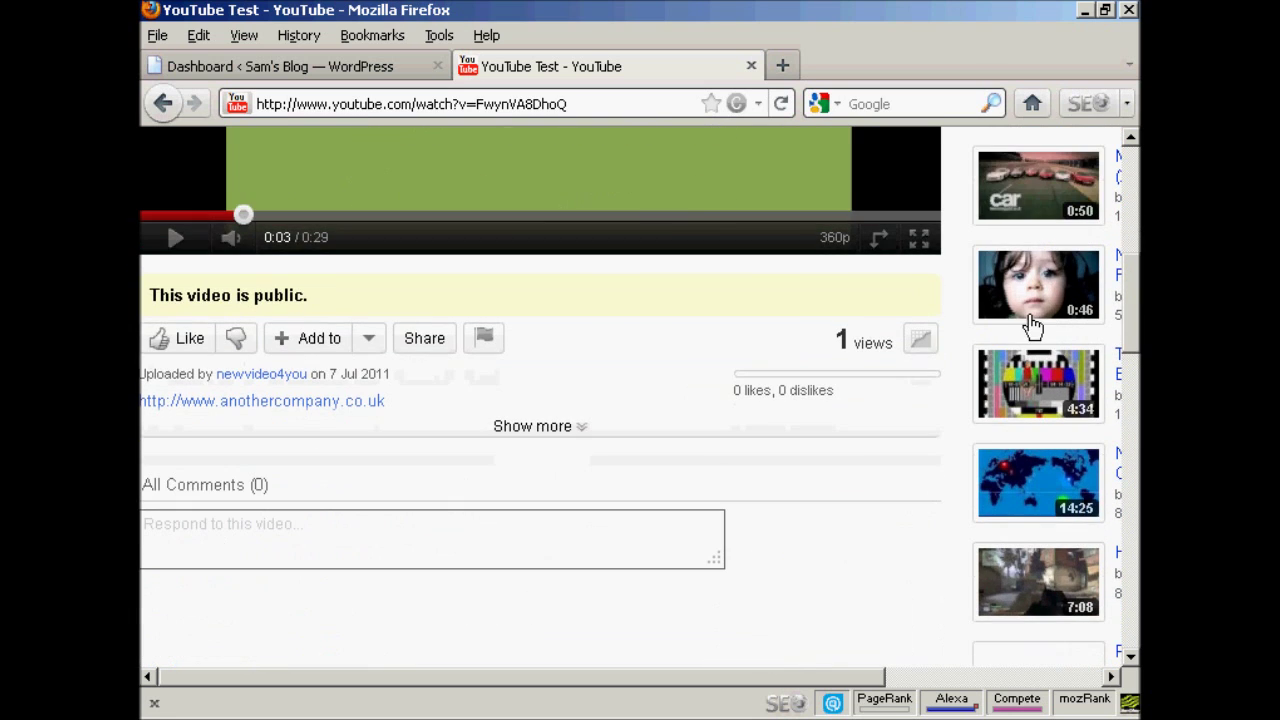
pyautogui.click(430, 345)
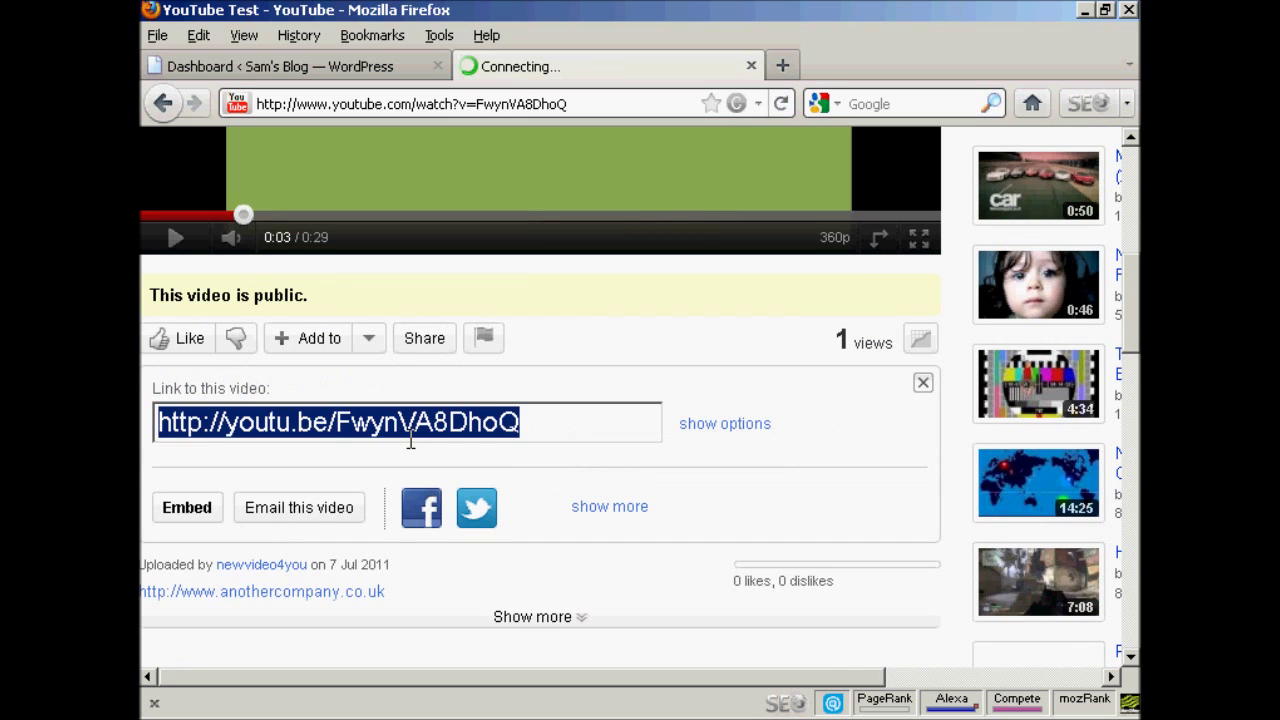
pyautogui.click(179, 513)
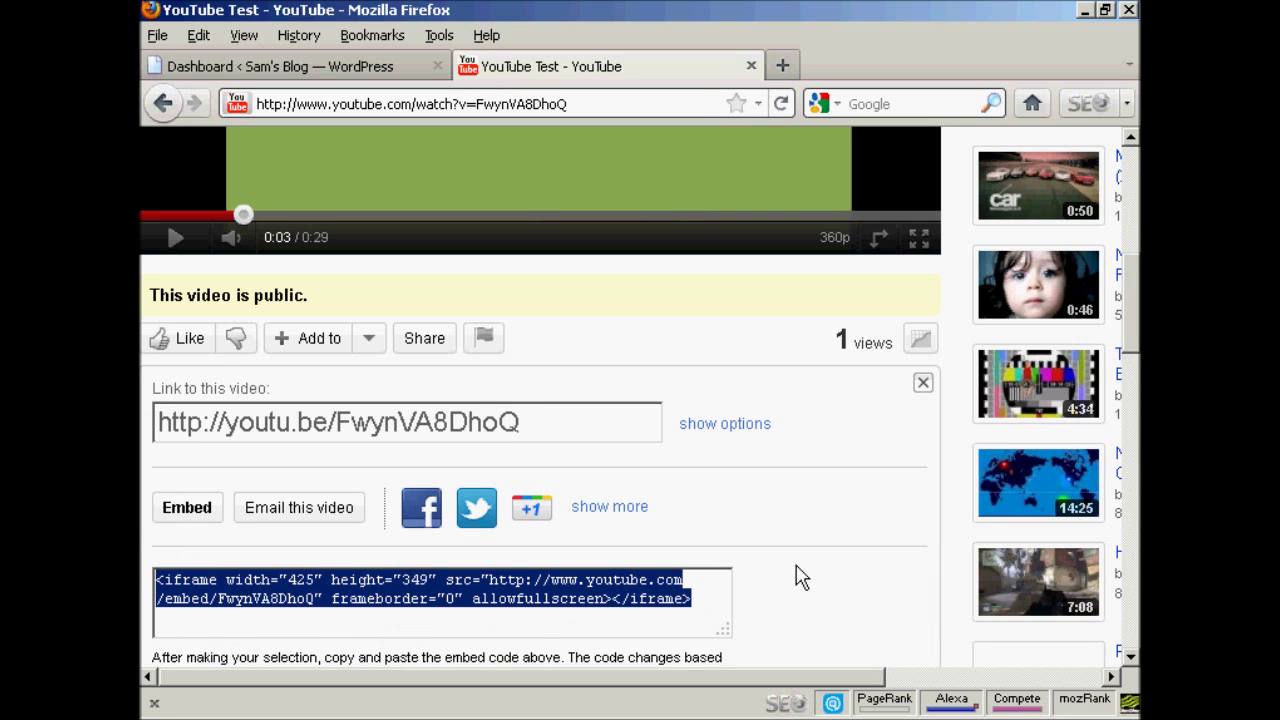
pyautogui.scroll(-3, 845, 520)
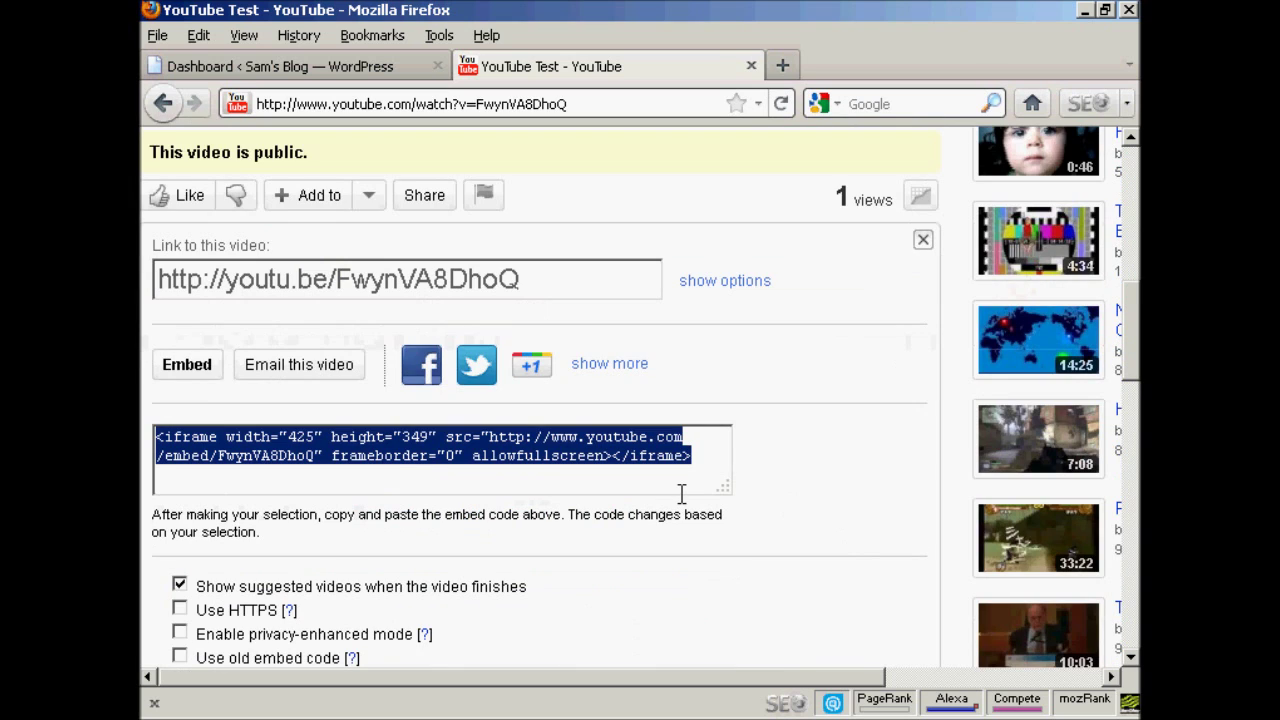
pyautogui.click(180, 588)
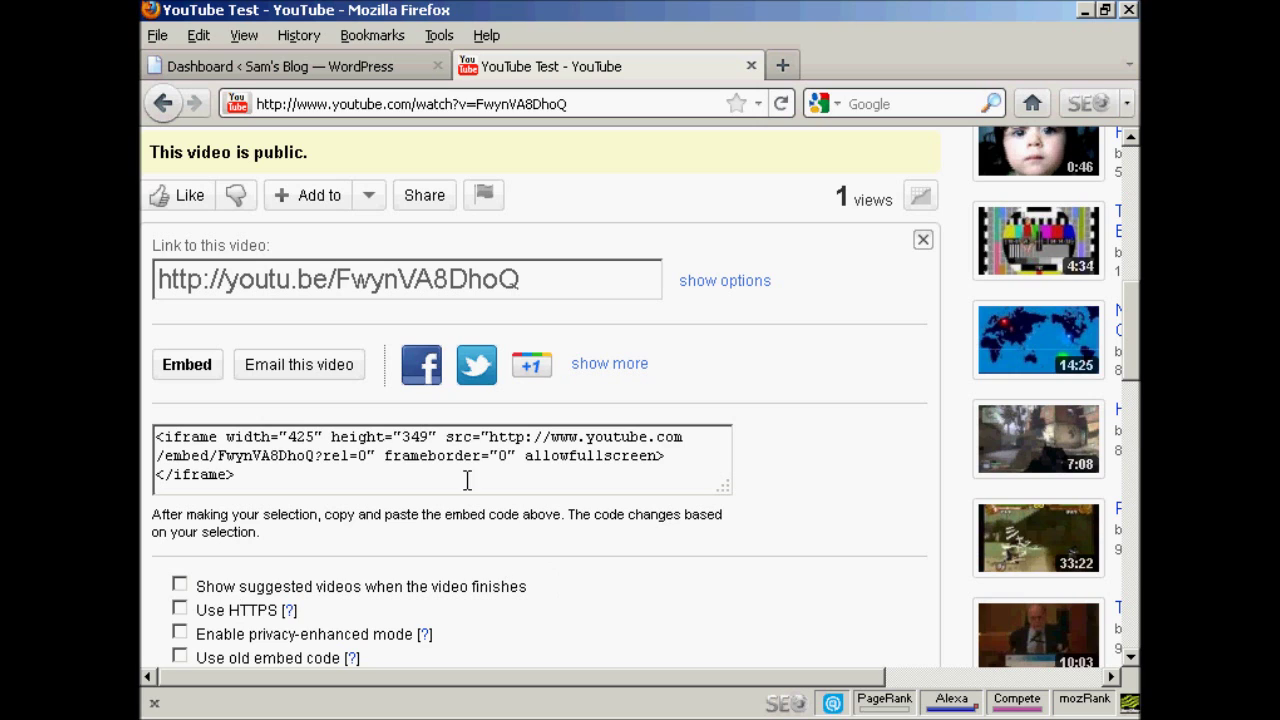
# Step: Copy the embed code and return to the WordPress dashboard tab
pyautogui.moveTo(240, 475); pyautogui.dragTo(145, 437)
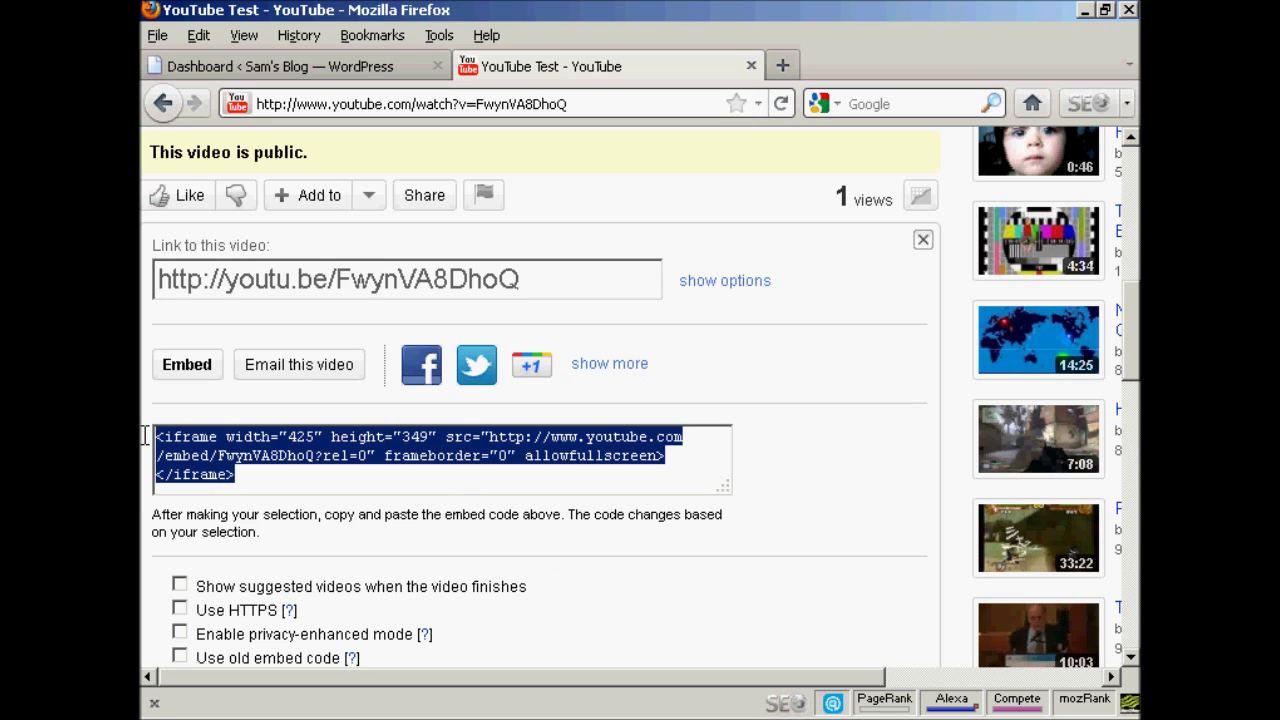
pyautogui.rightClick(188, 436)
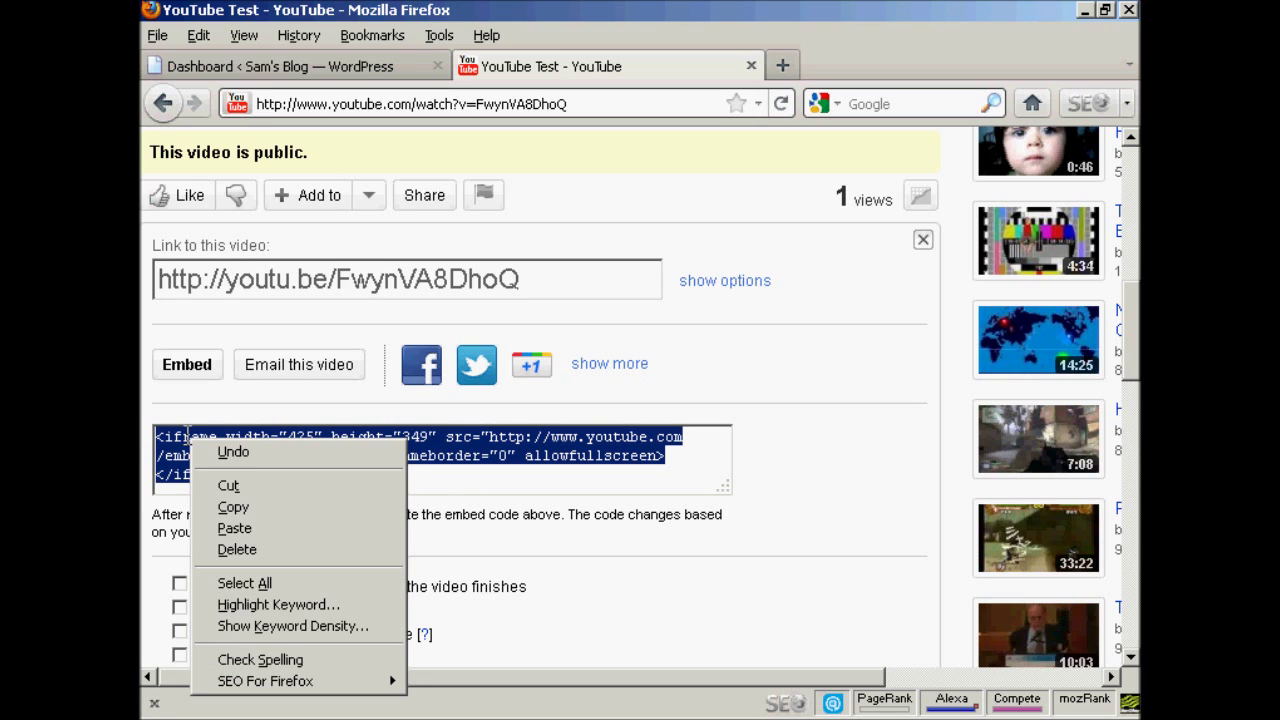
pyautogui.click(243, 508)
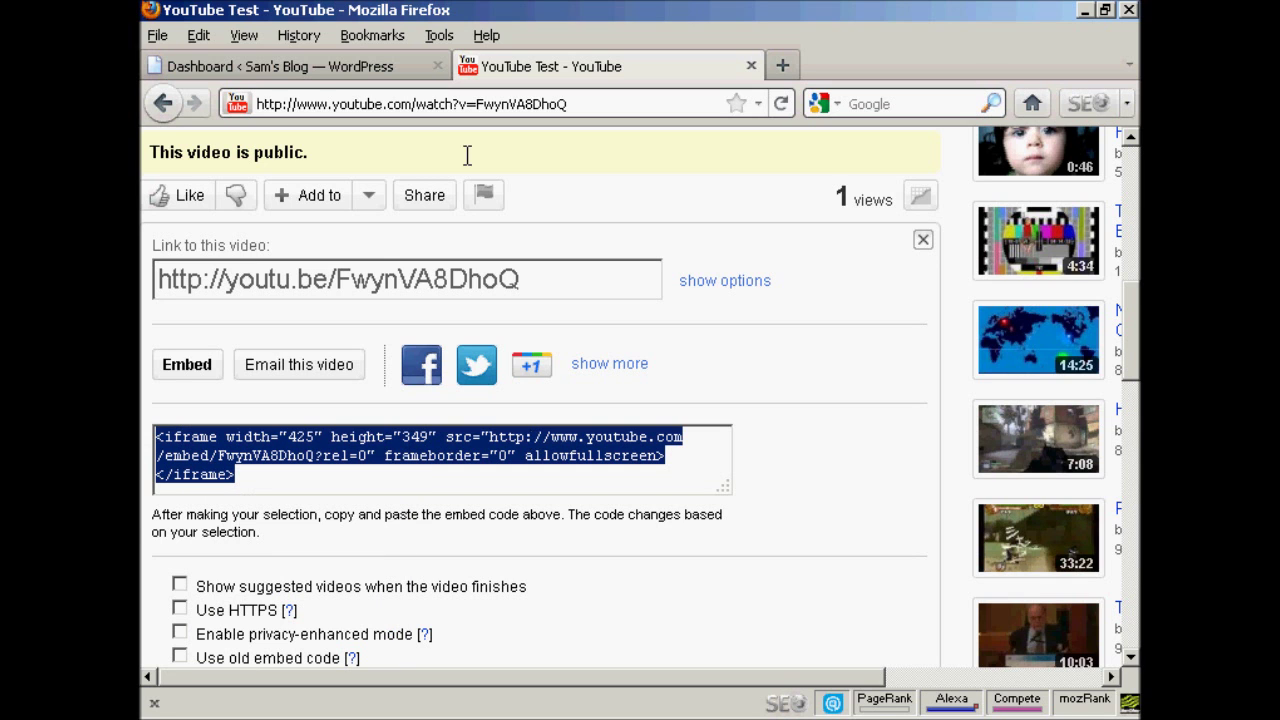
pyautogui.click(262, 72)
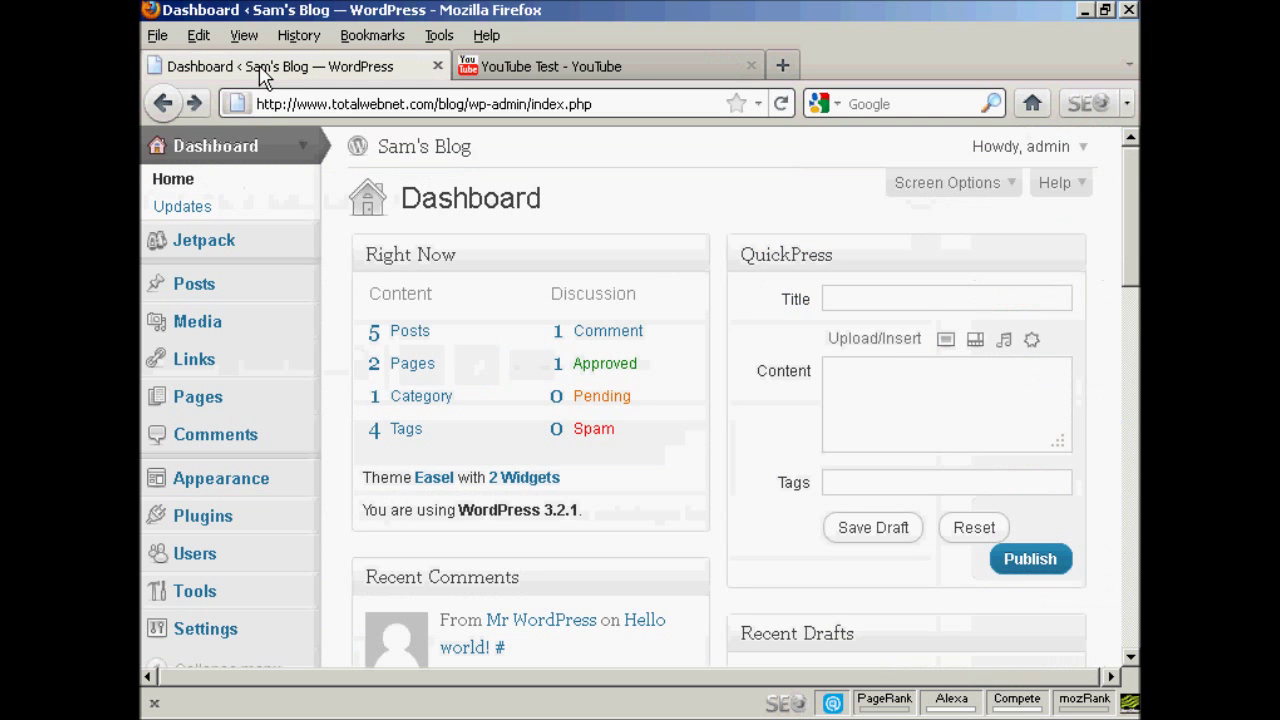
# Step: Start a new post titled 'YouTube Video' and place the cursor in its empty body
pyautogui.click(194, 290)
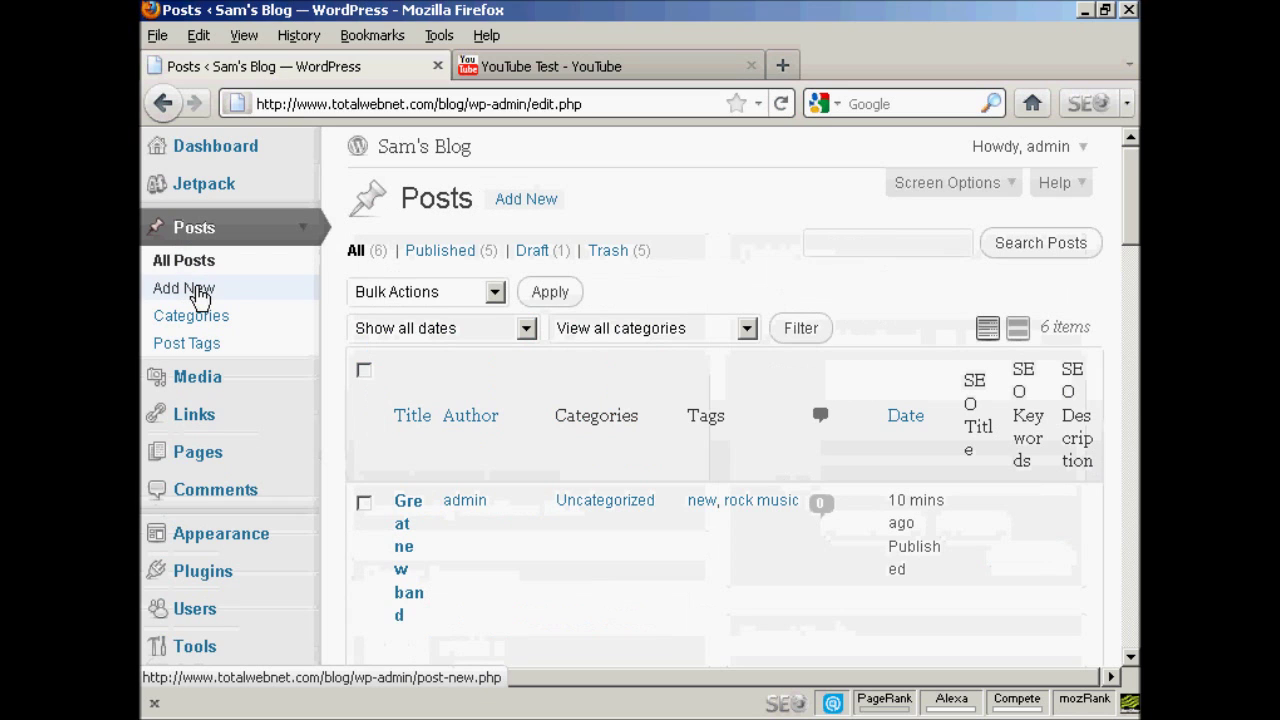
pyautogui.click(199, 296)
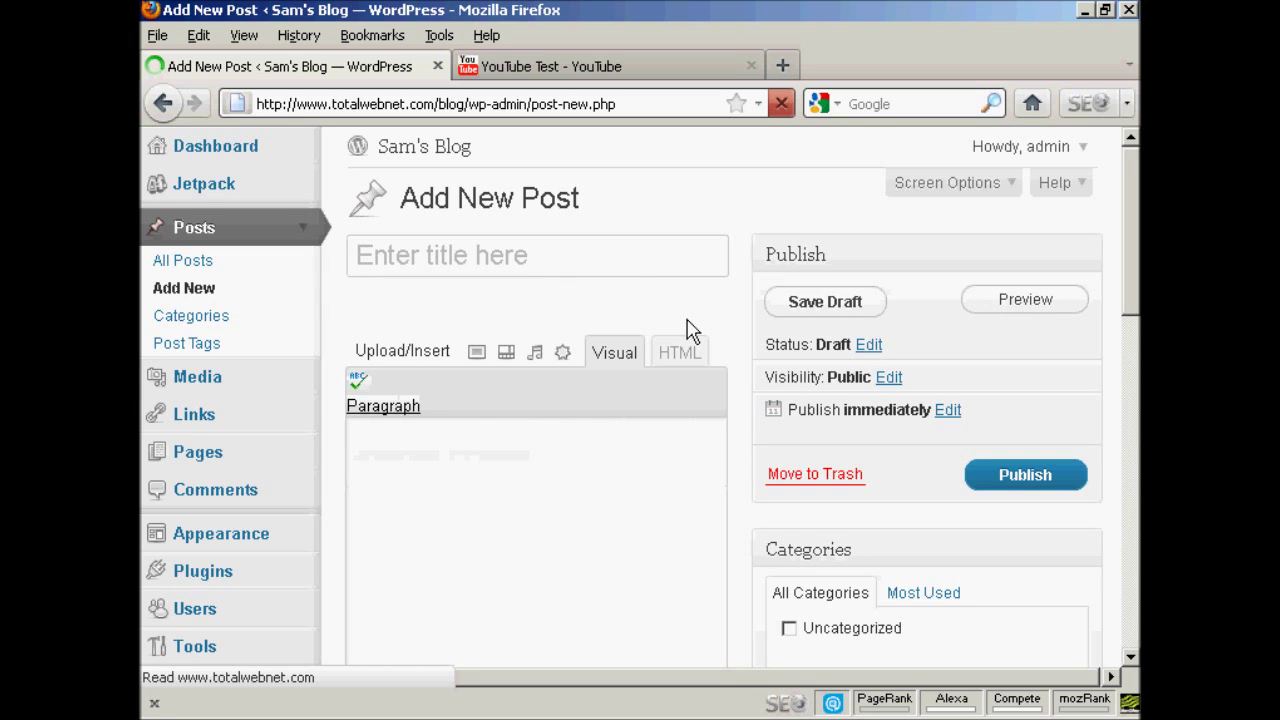
pyautogui.write('You')
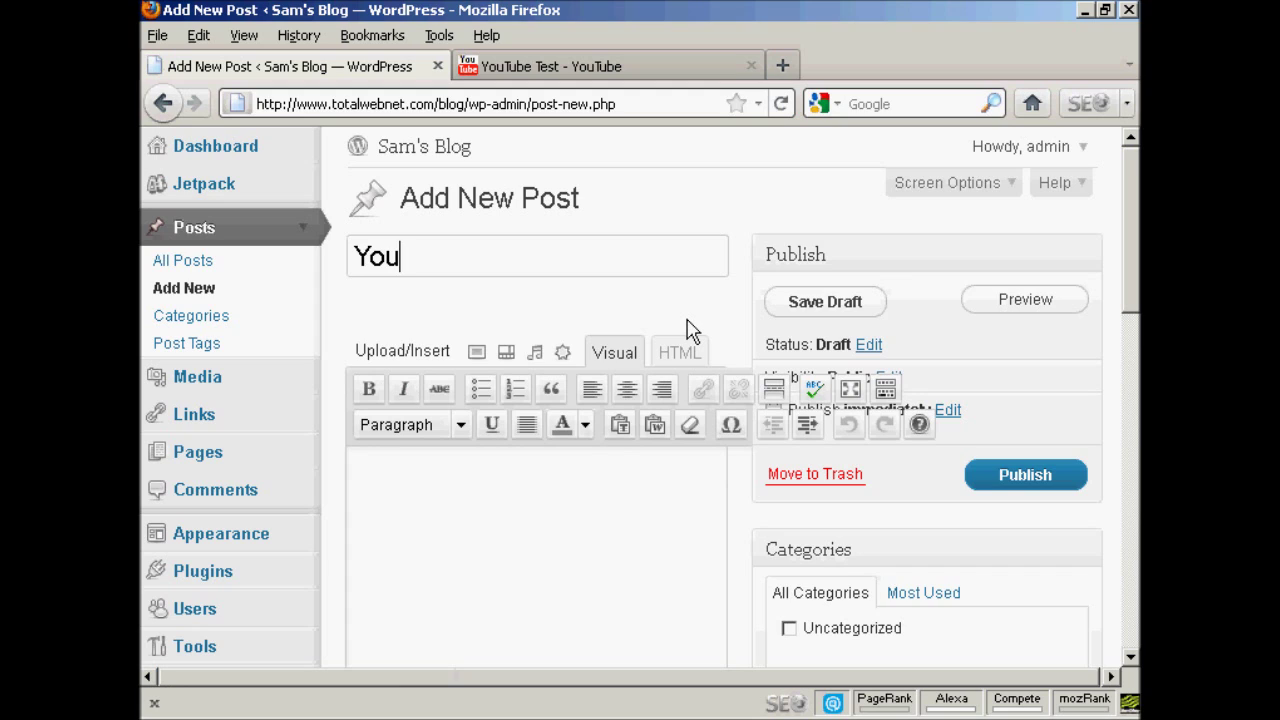
pyautogui.write('Tube Video')
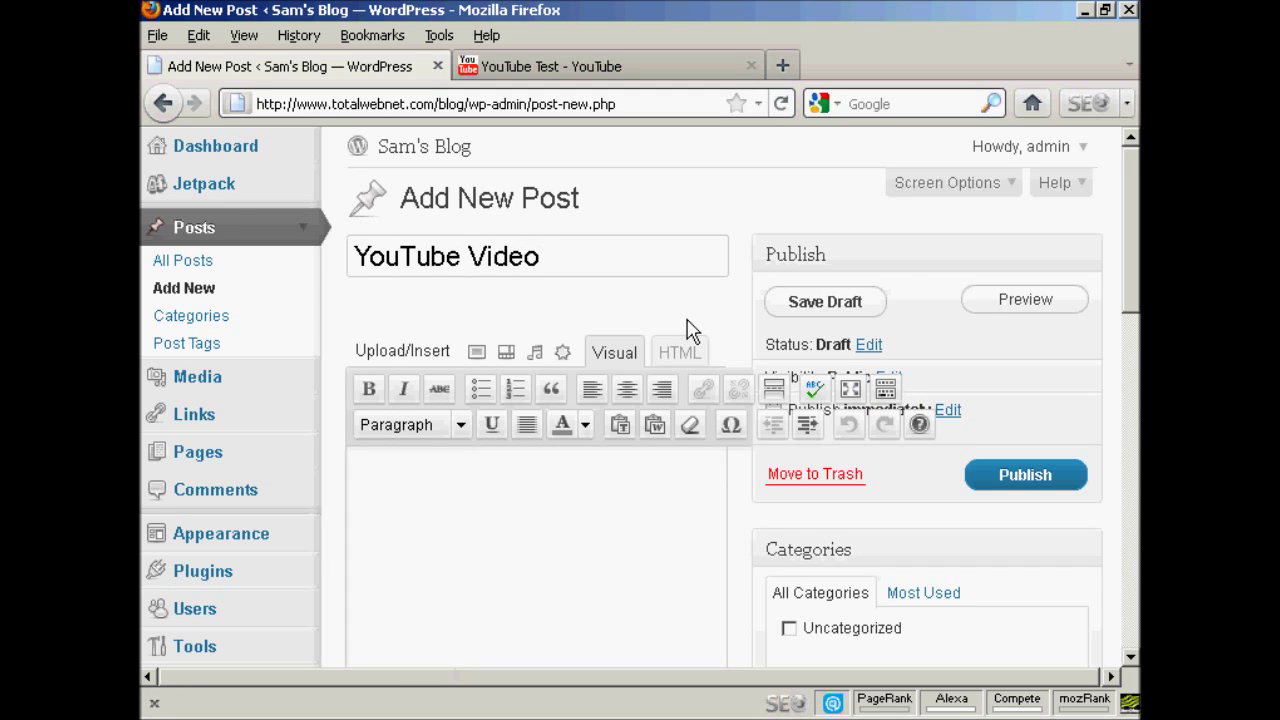
pyautogui.click(381, 468)
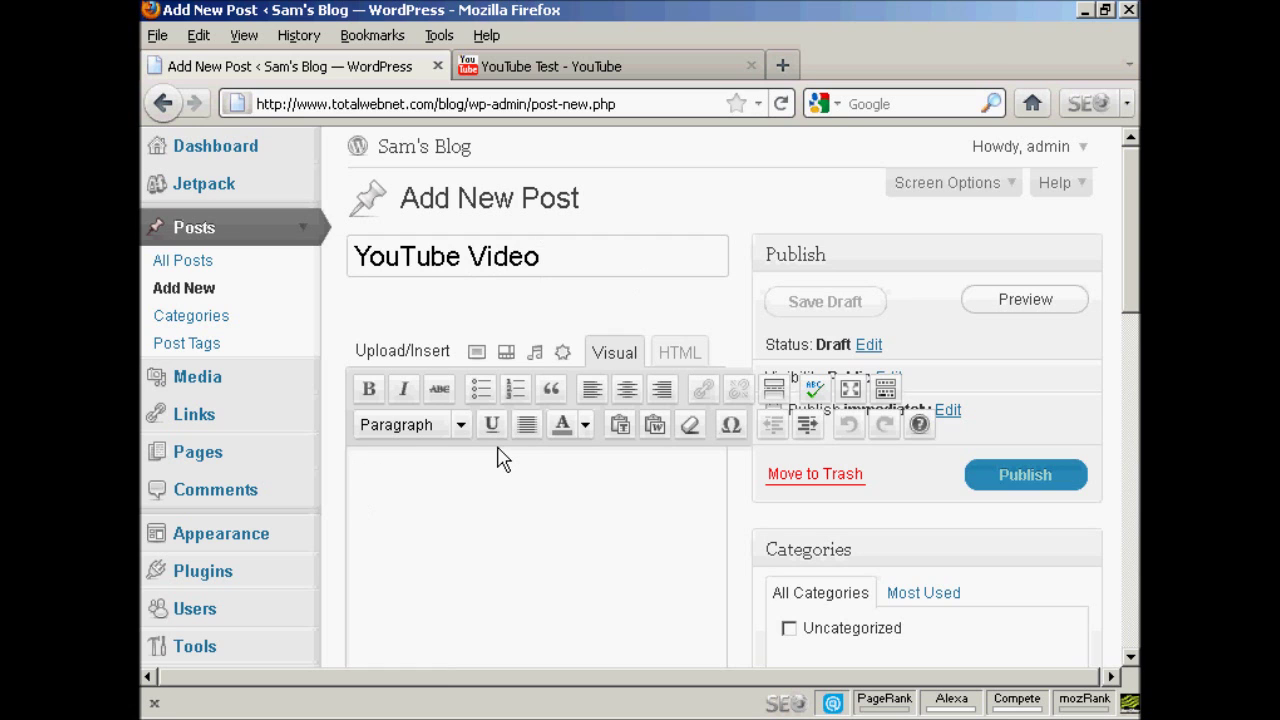
# Step: Write the intro 'This is a test video I made for this video!' and switch to HTML view
pyautogui.scroll(-5, 751, 429)
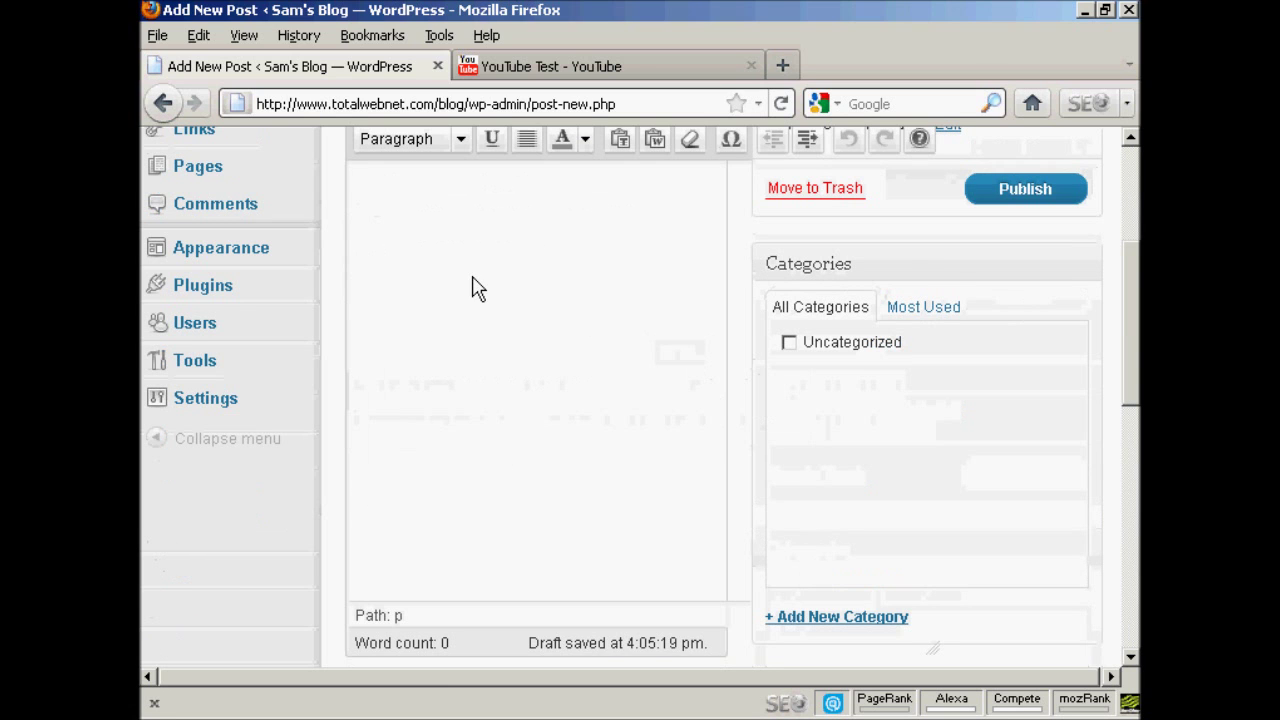
pyautogui.scroll(3, 476, 288)
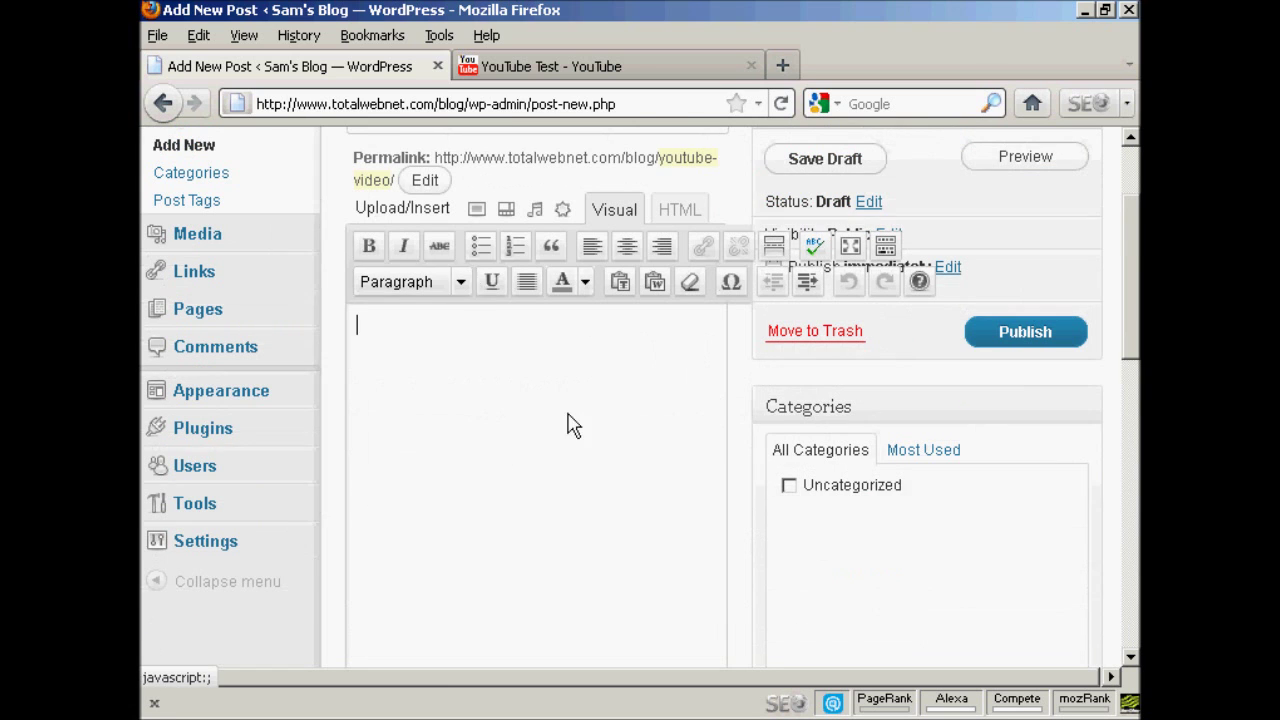
pyautogui.write('Th')
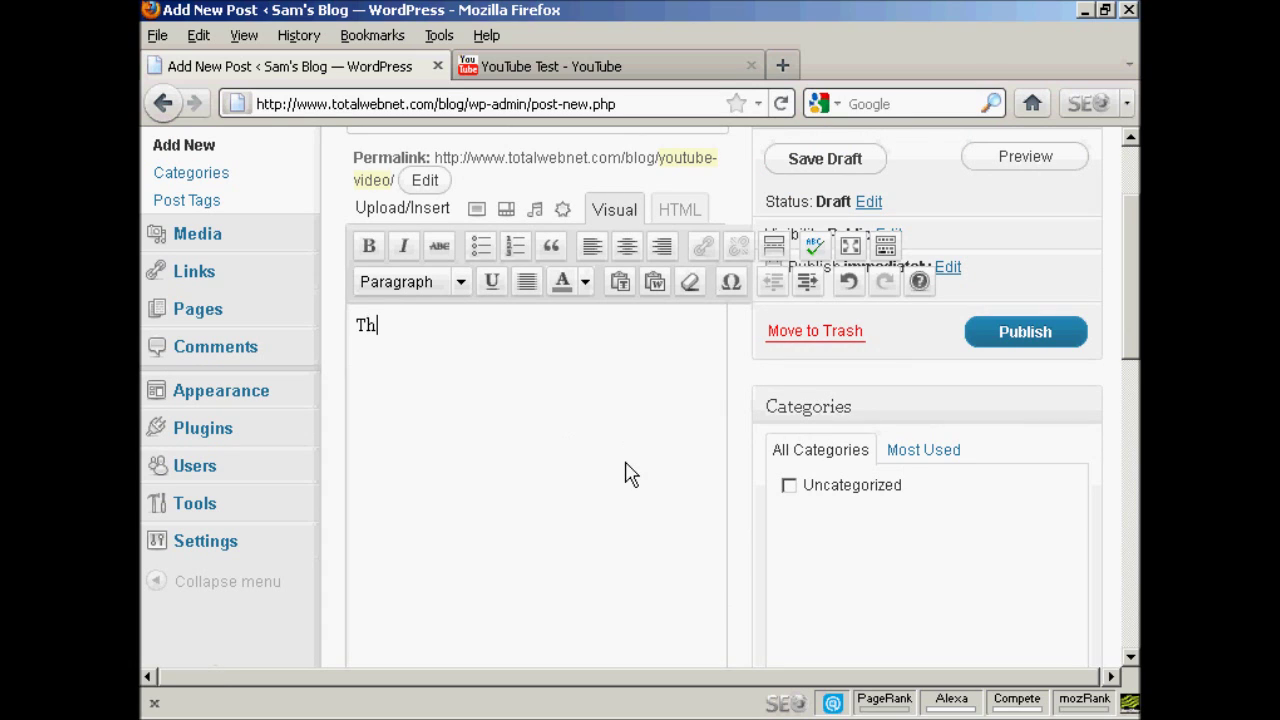
pyautogui.write('is is a test vide')
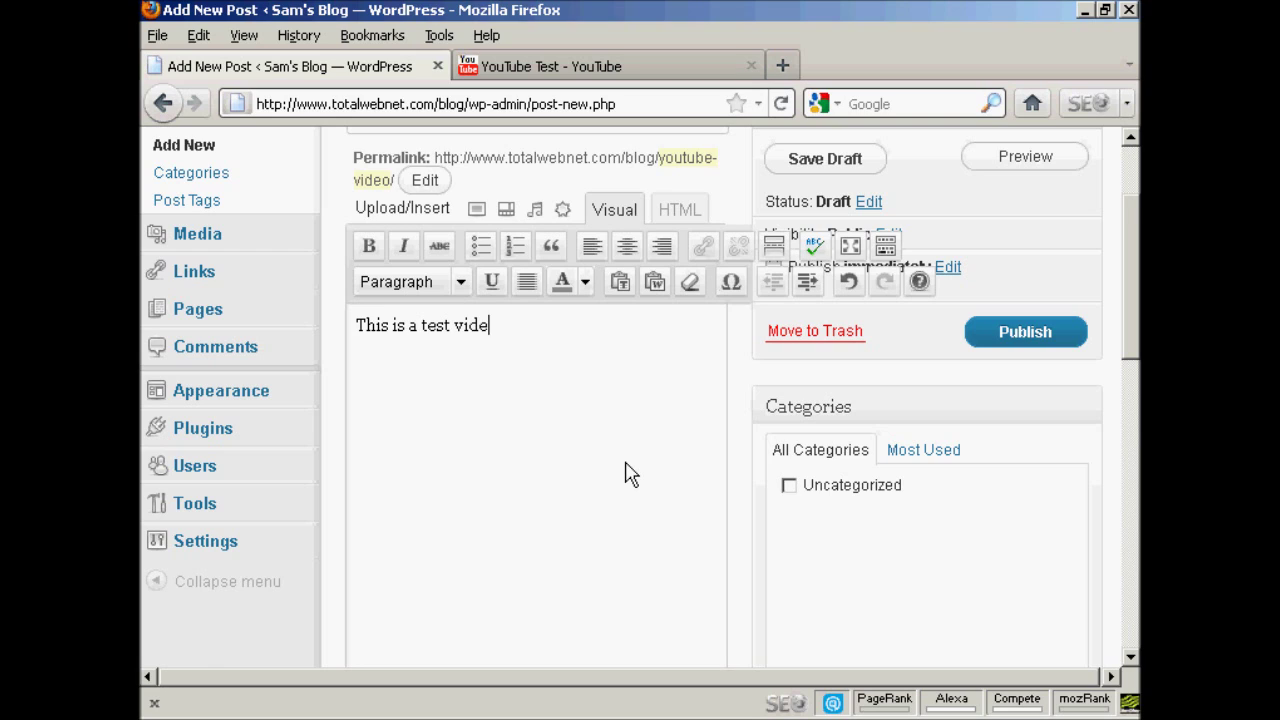
pyautogui.write('o I made ')
pyautogui.write('for this v')
pyautogui.write('ideo')
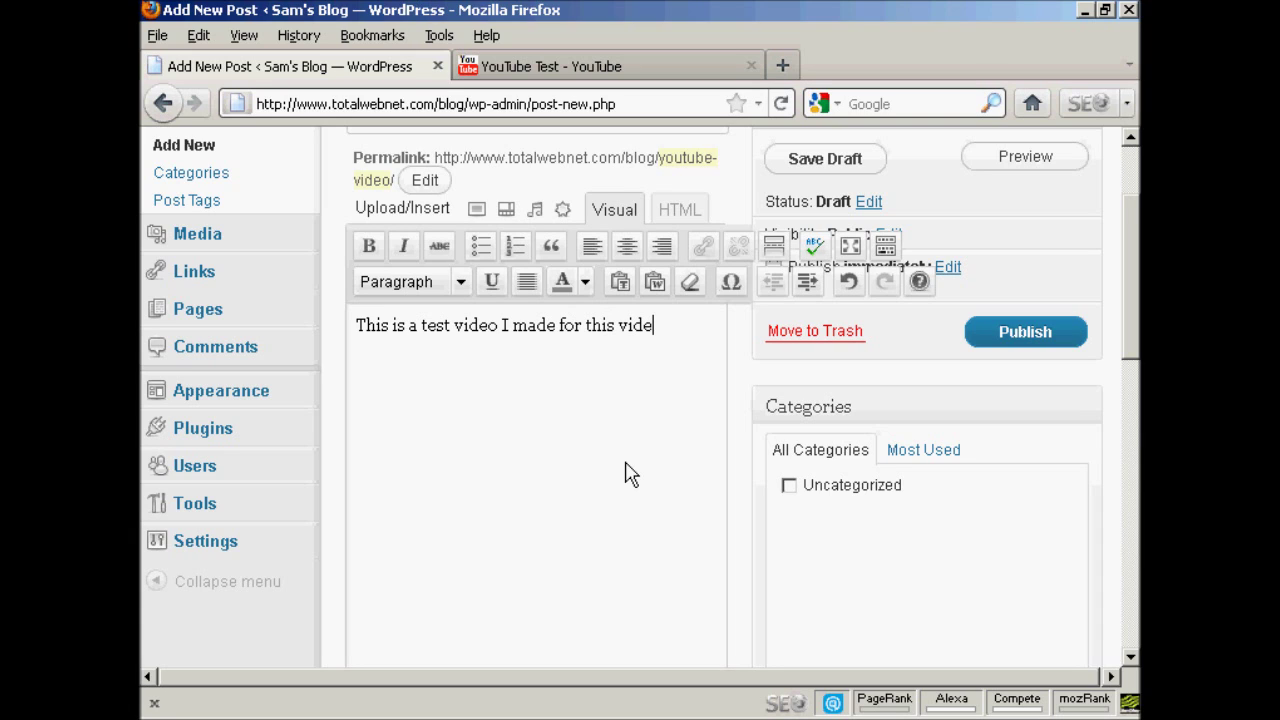
pyautogui.write('!')
pyautogui.press('Return')
pyautogui.click(684, 222)
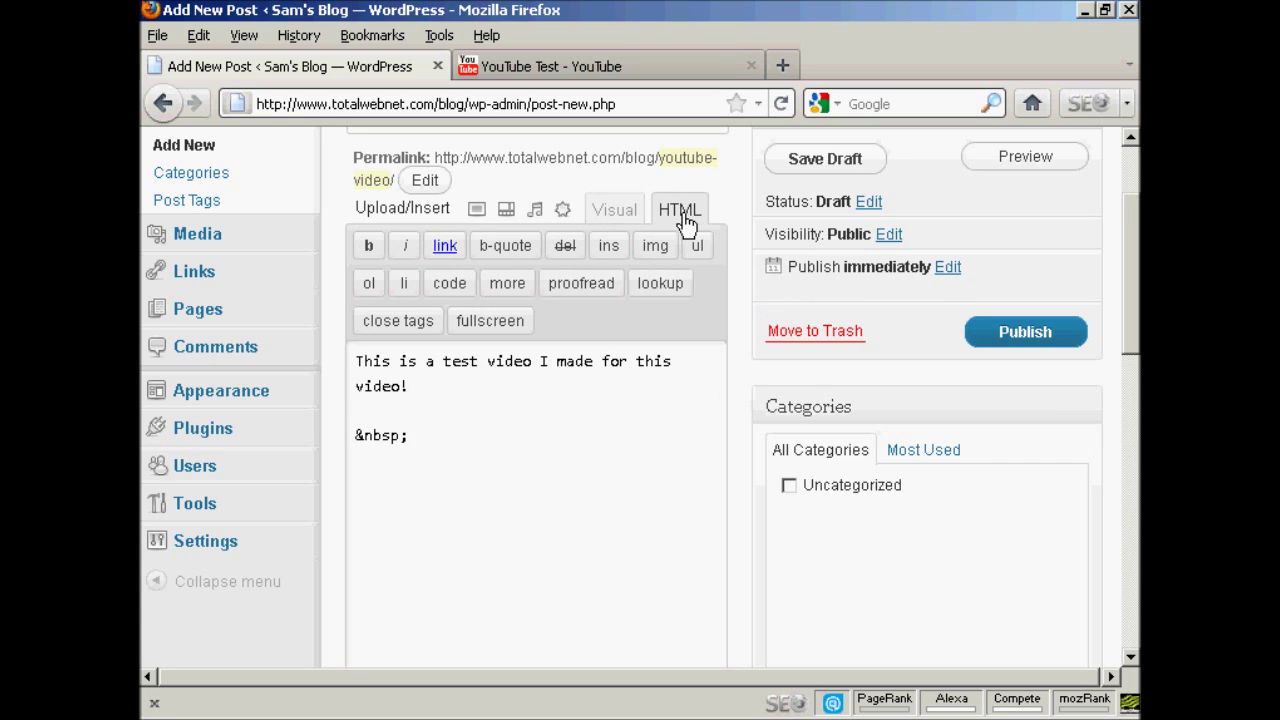
# Step: Paste the 425×349 YouTube iframe embed code on a new line below the intro
pyautogui.click(432, 434)
pyautogui.press('Return')
pyautogui.write('<iframe width="425" height="349" src="http://www.youtube.com/embed/FwynVA8DhoQ?rel=0" frameborder="0" allowfullscreen></iframe>')
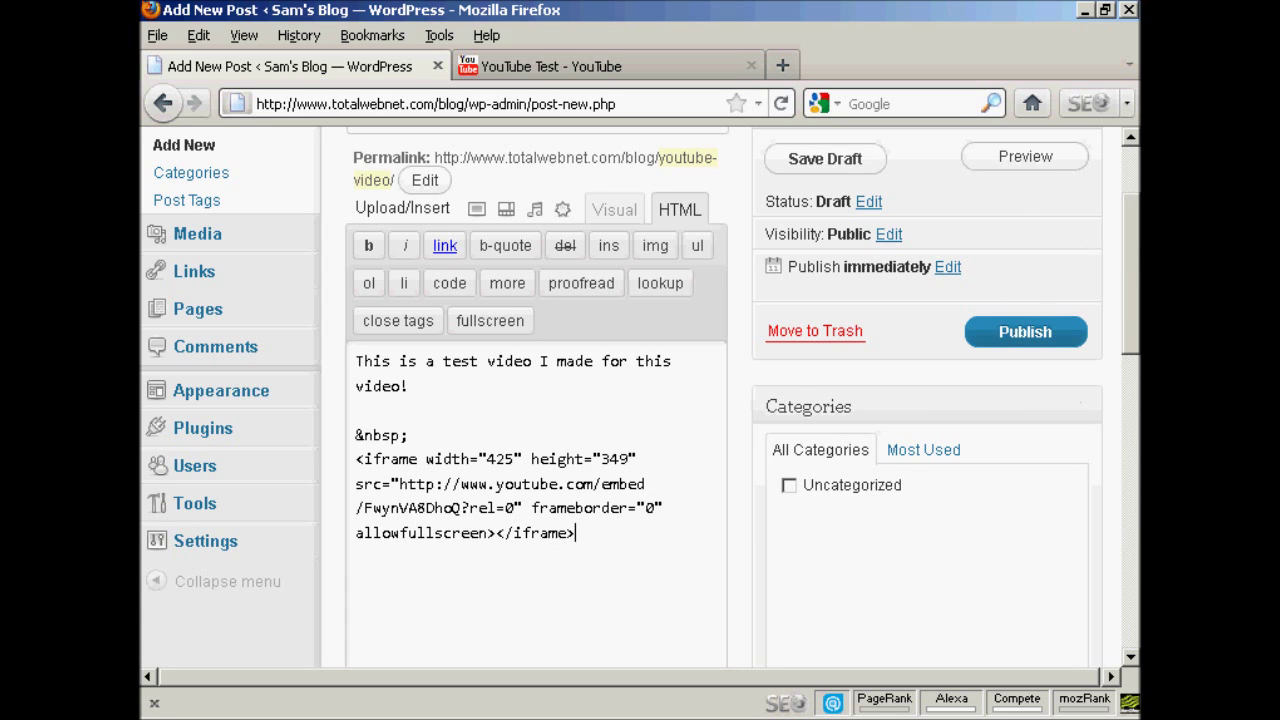
pyautogui.scroll(2, 1080, 262)
# Step: Preview the post, play the embedded test video until 0:13, then close the preview
pyautogui.click(1078, 267)
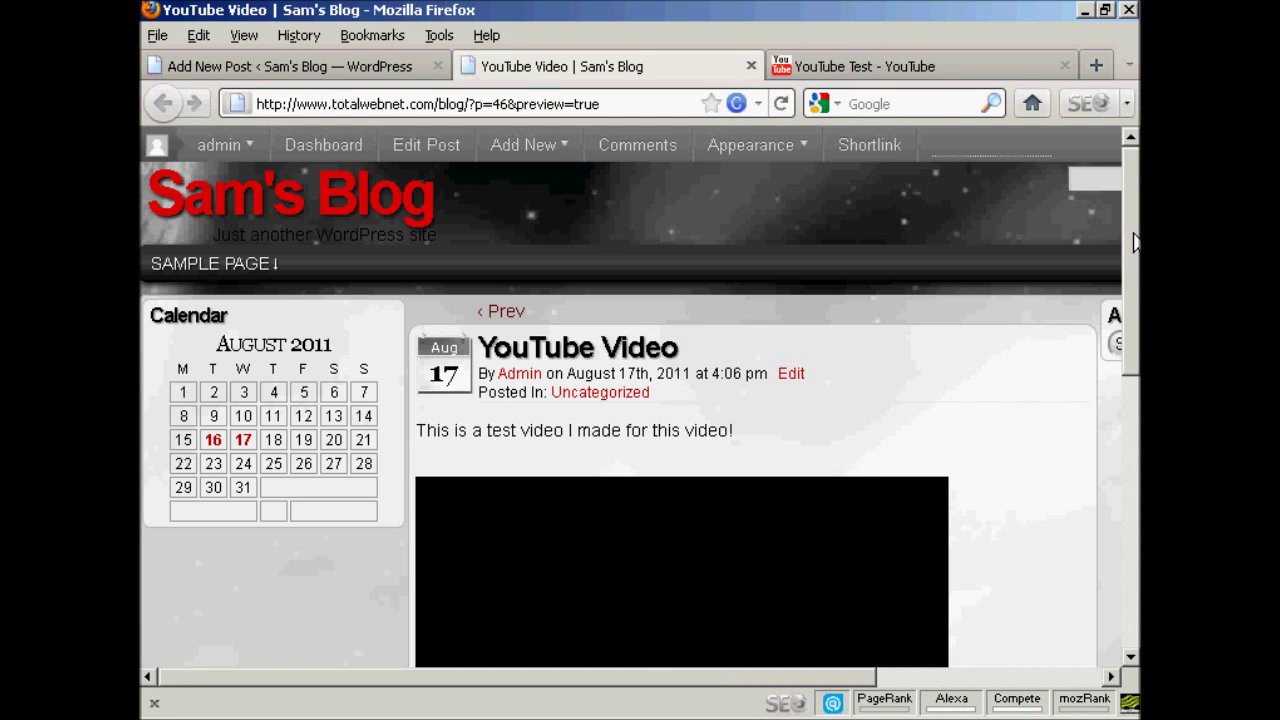
pyautogui.moveTo(1133, 241); pyautogui.dragTo(1133, 337)
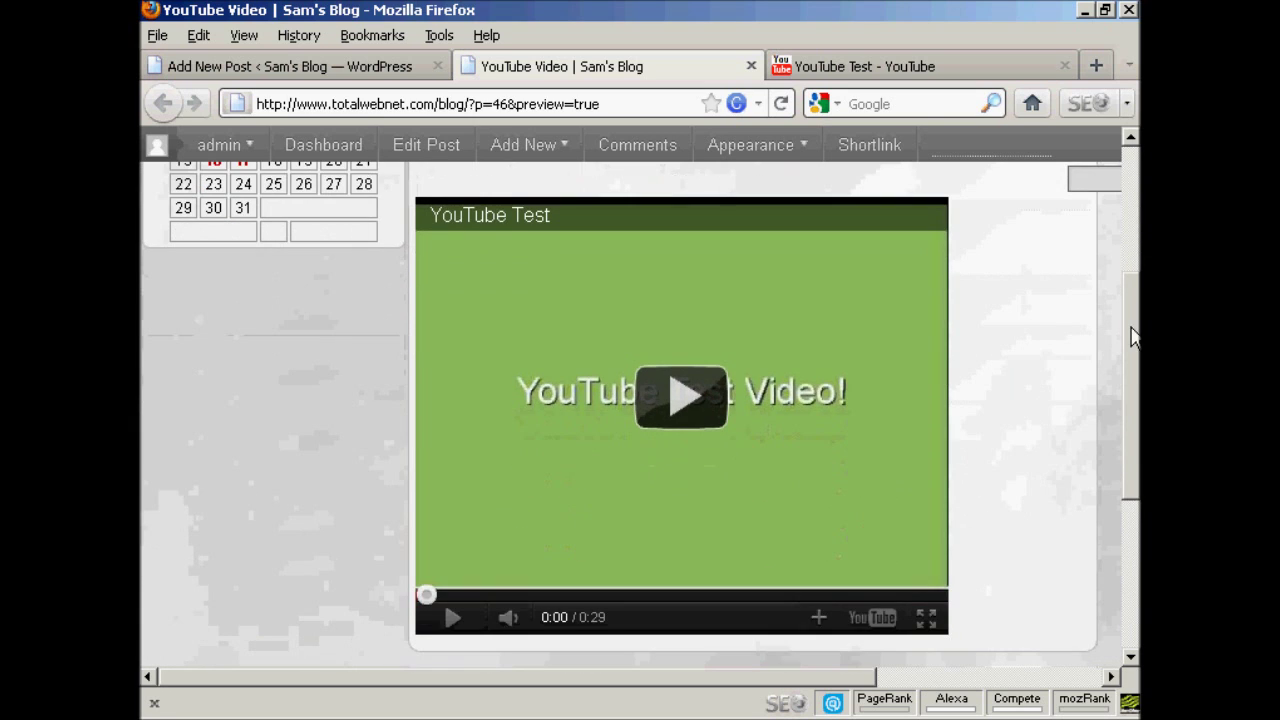
pyautogui.click(682, 400)
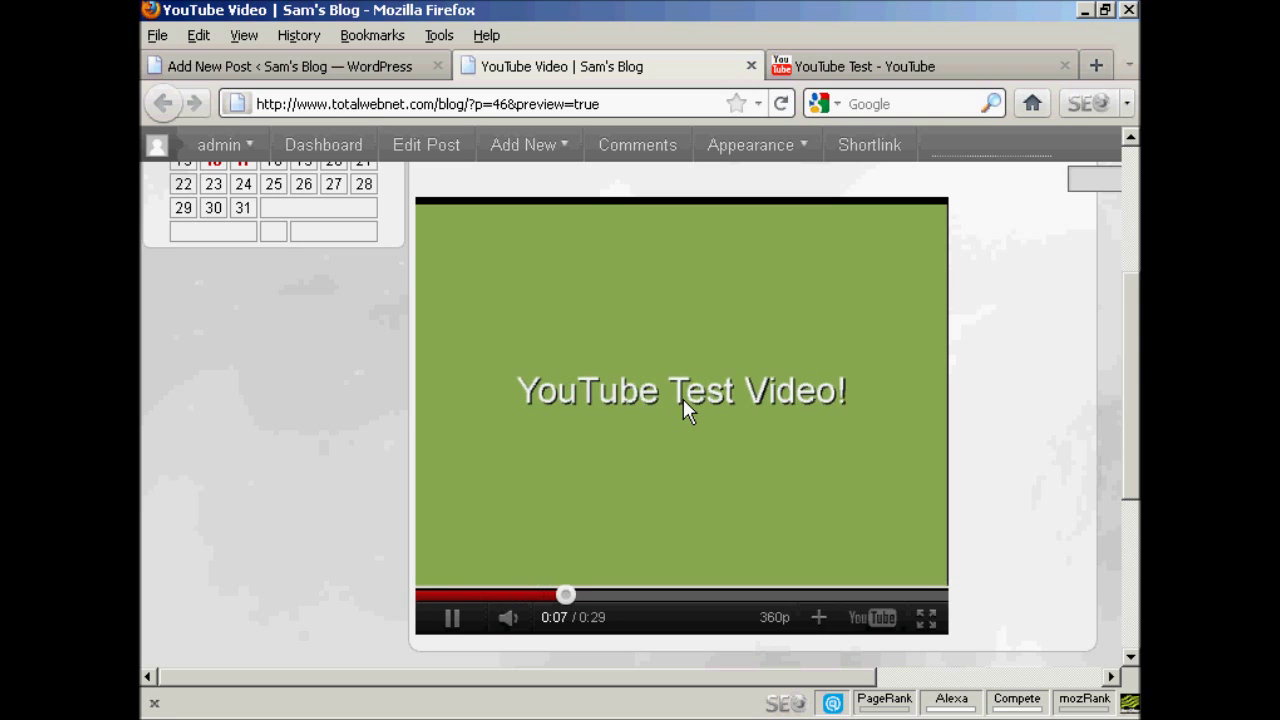
pyautogui.click(453, 620)
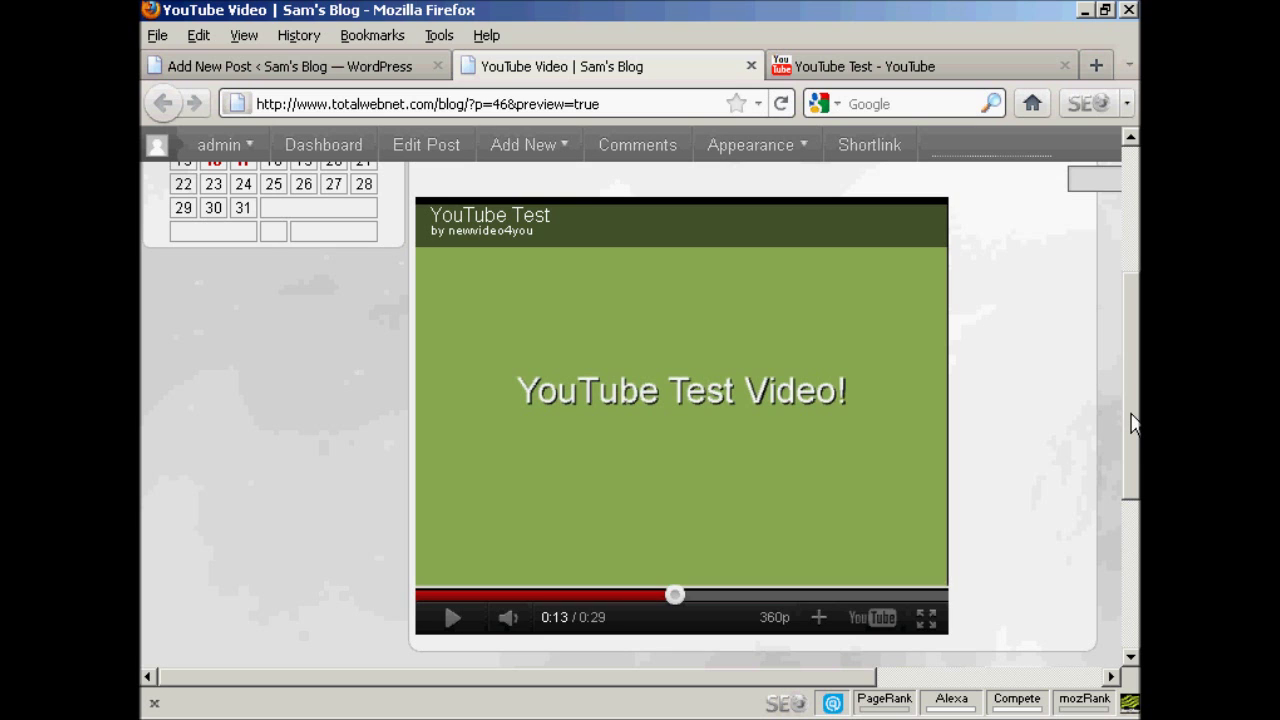
pyautogui.moveTo(1133, 422); pyautogui.dragTo(1133, 297)
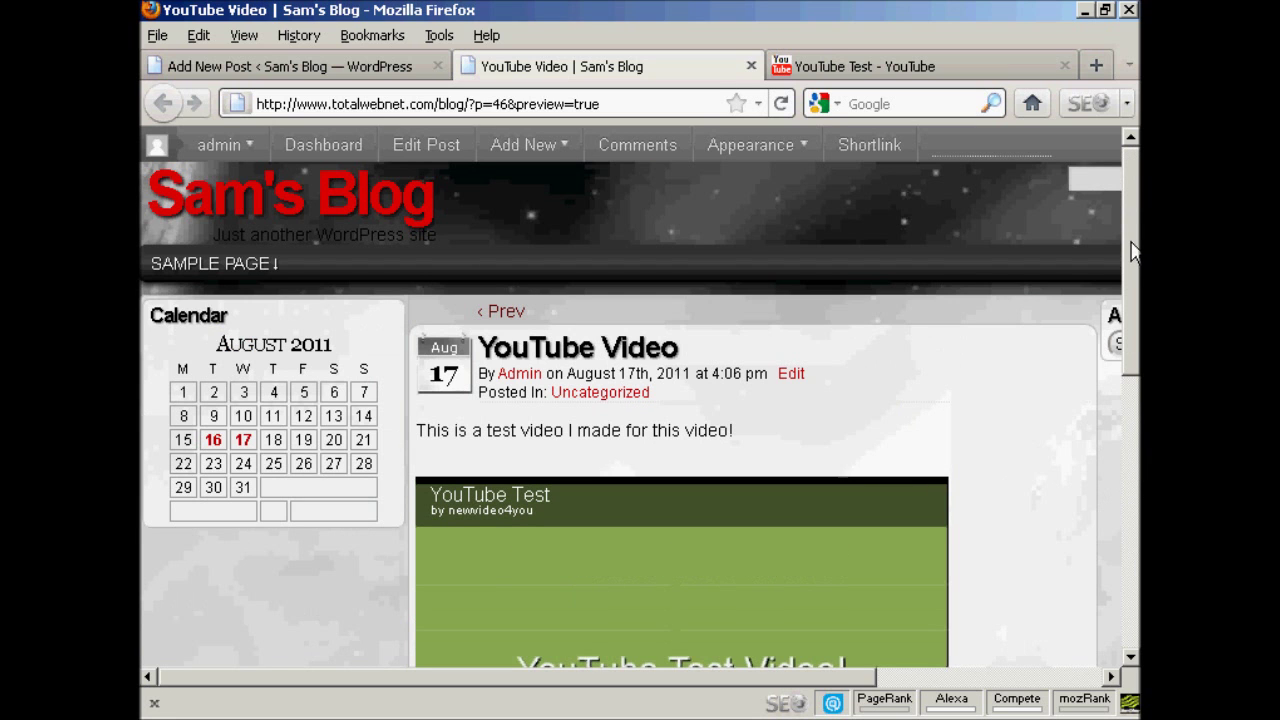
pyautogui.click(751, 66)
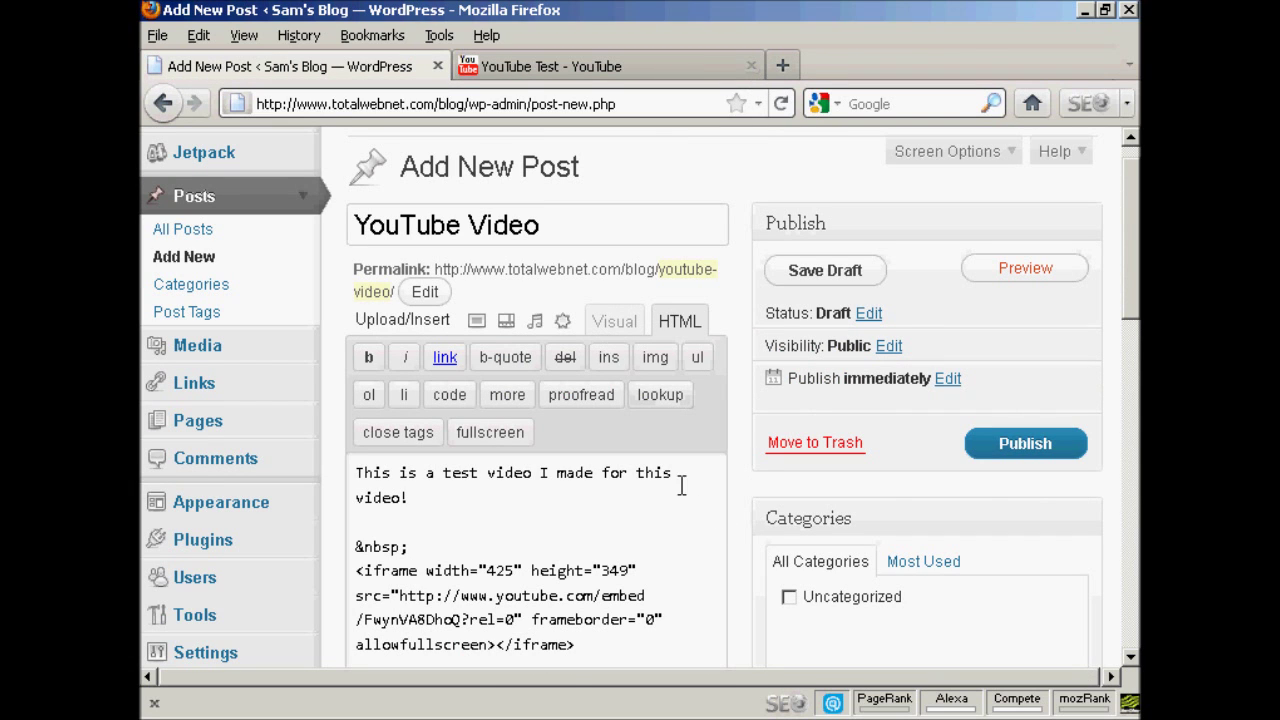
# Step: Check the post in Visual view, then add a new line after the iframe code
pyautogui.click(620, 331)
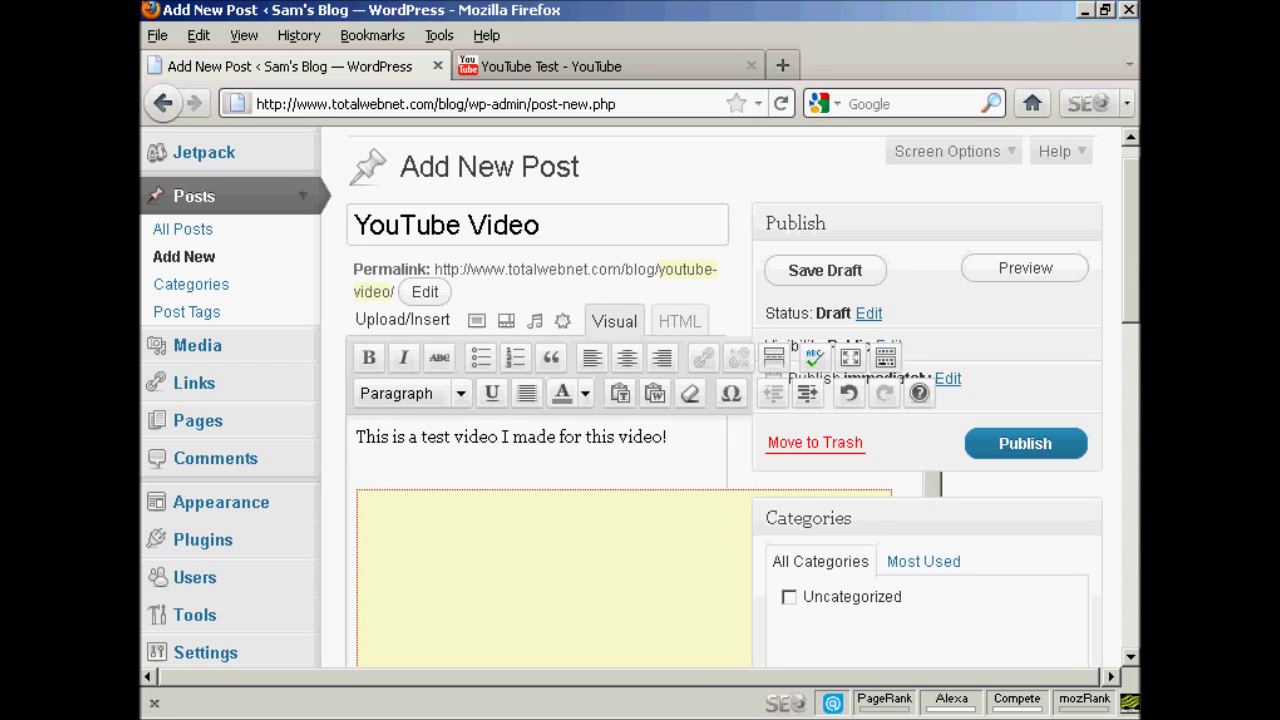
pyautogui.moveTo(1138, 215); pyautogui.dragTo(1138, 349)
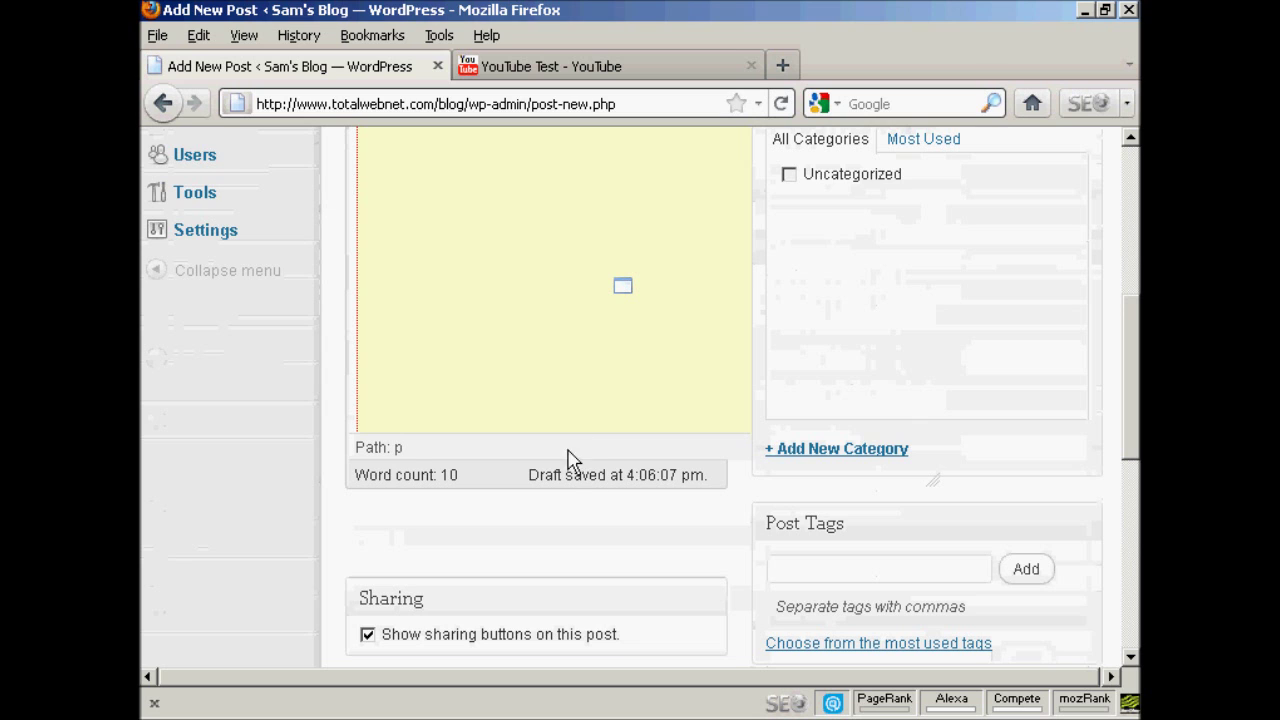
pyautogui.moveTo(1135, 380); pyautogui.dragTo(1136, 265)
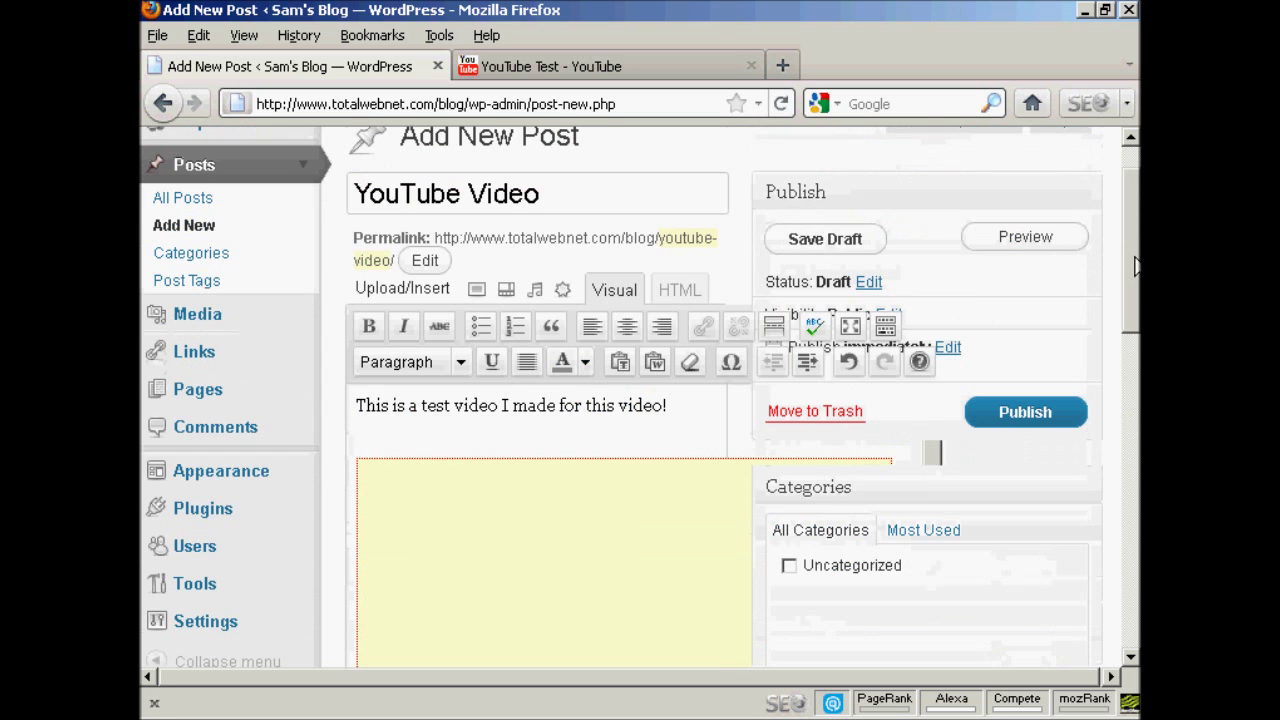
pyautogui.click(680, 296)
pyautogui.click(674, 543)
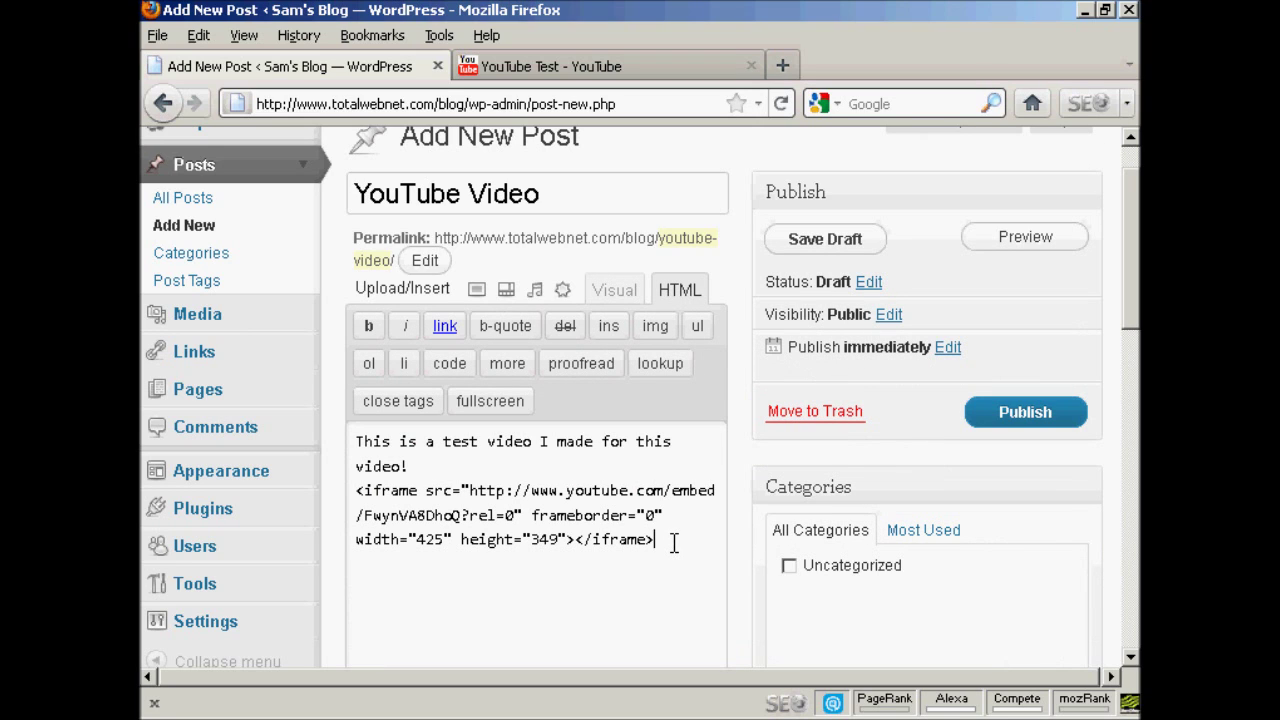
pyautogui.press('Return')
# Step: Publish the 'YouTube Video' post and view its live page with the embedded video
pyautogui.click(1037, 413)
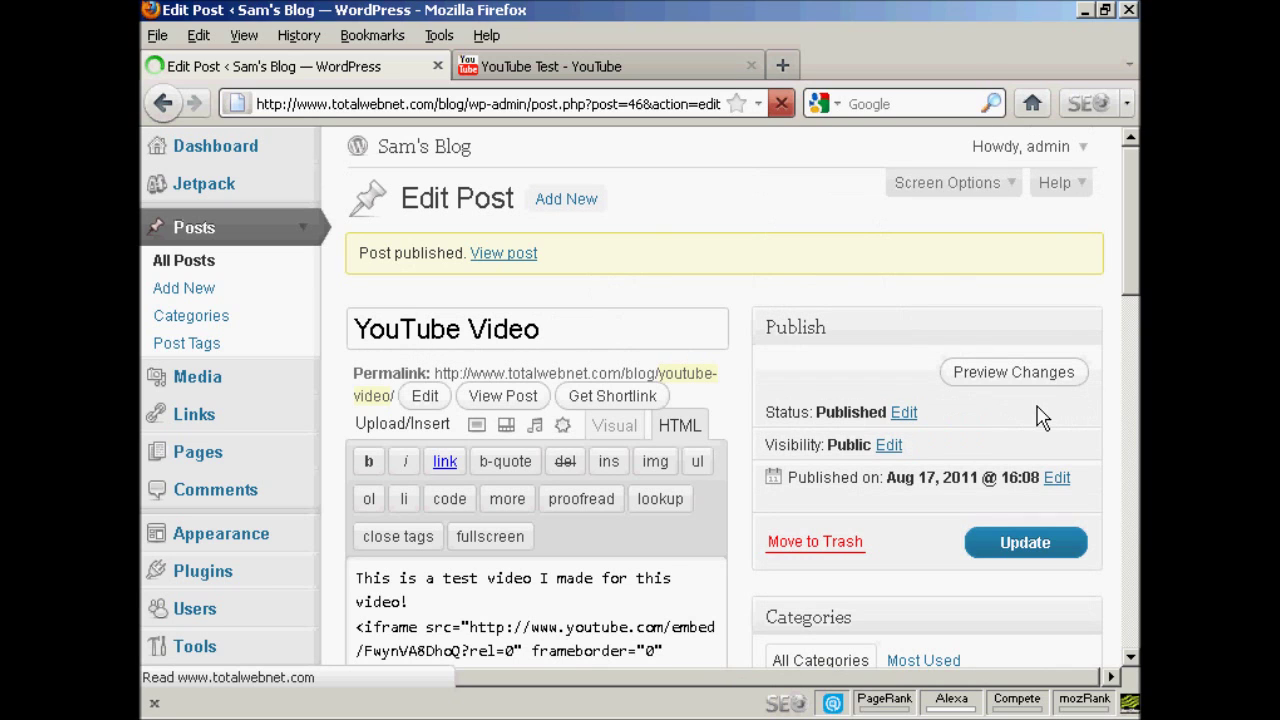
pyautogui.click(503, 258)
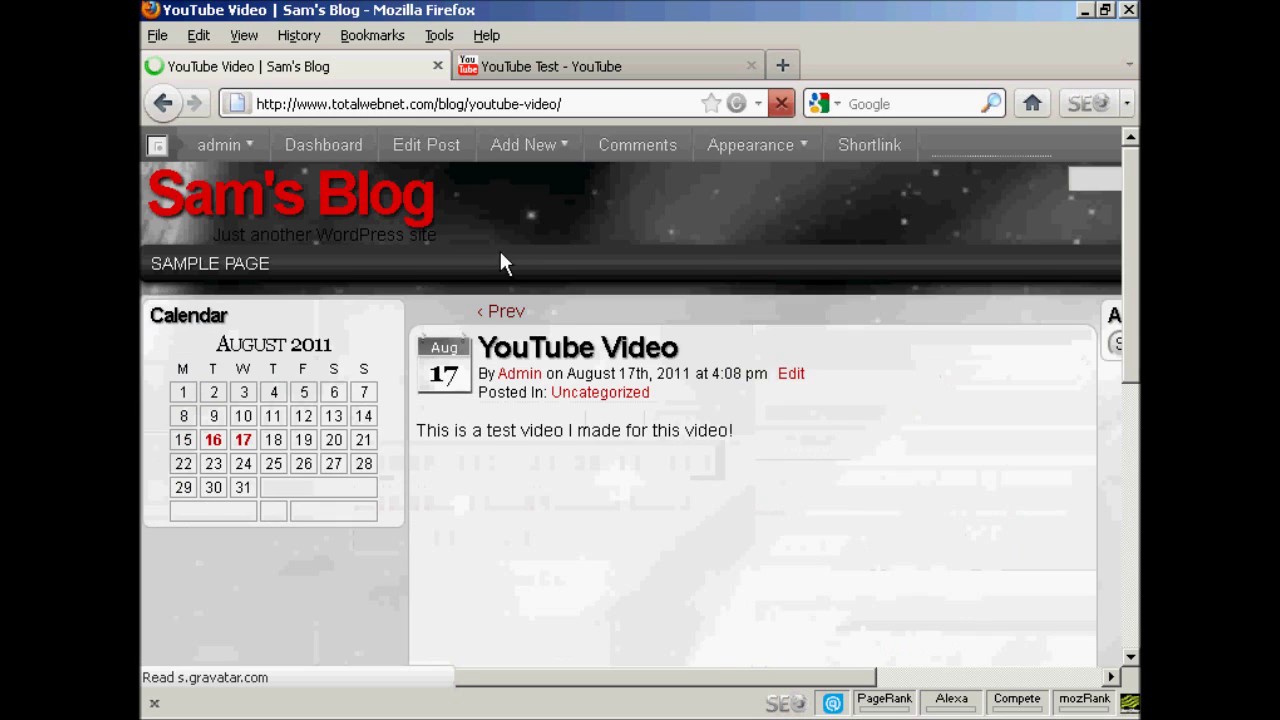
pyautogui.moveTo(1134, 237); pyautogui.dragTo(1131, 265)
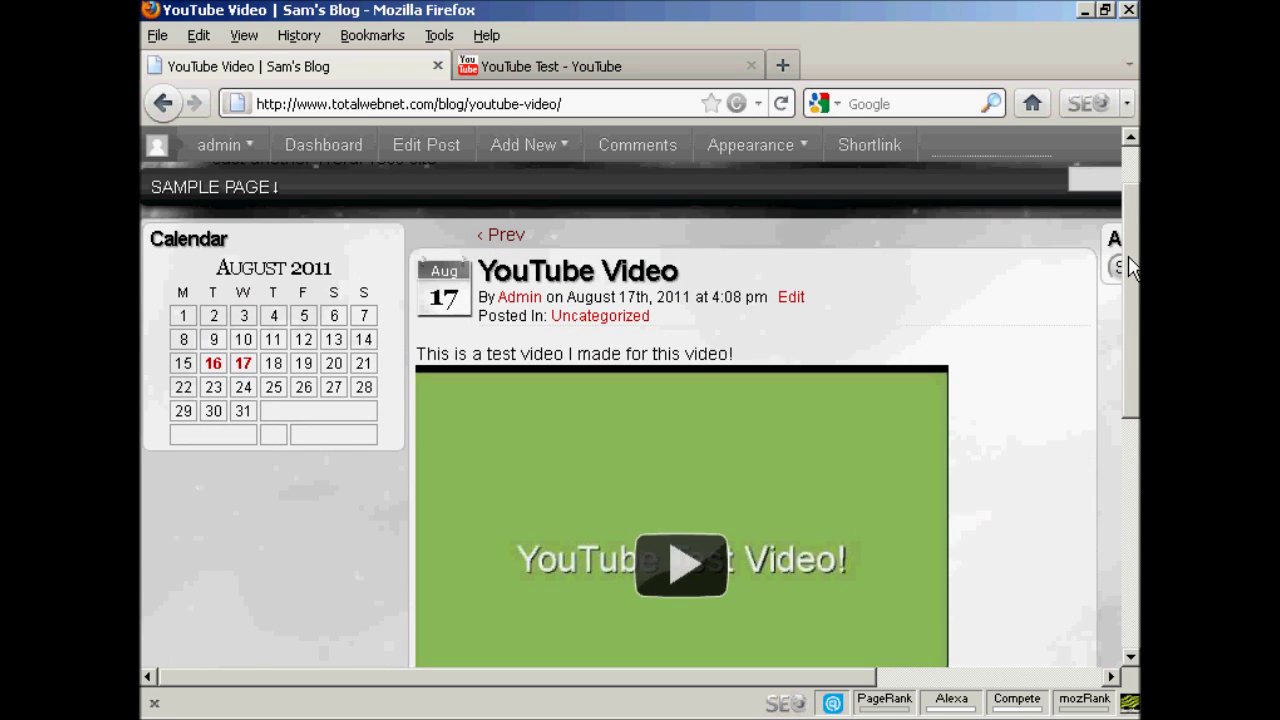